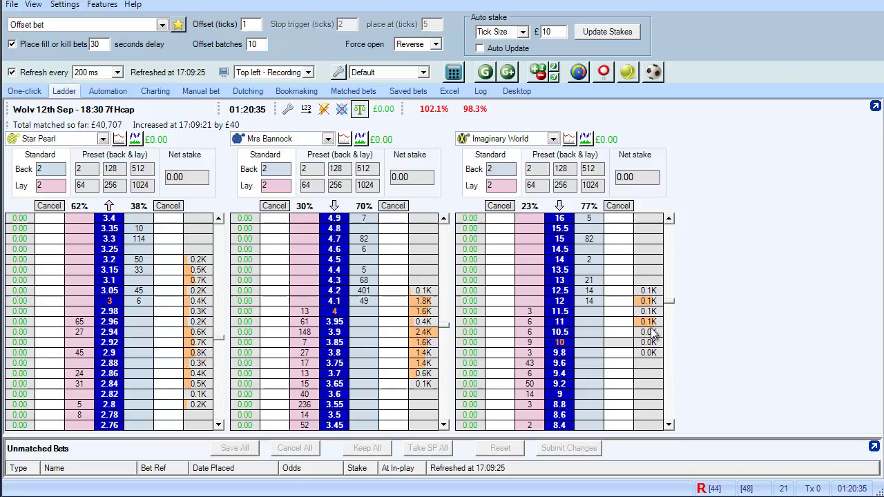
# Open the ladder settings and review the options from the maximum number of ladders down to the column fonts and widths
pyautogui.click(360, 111)
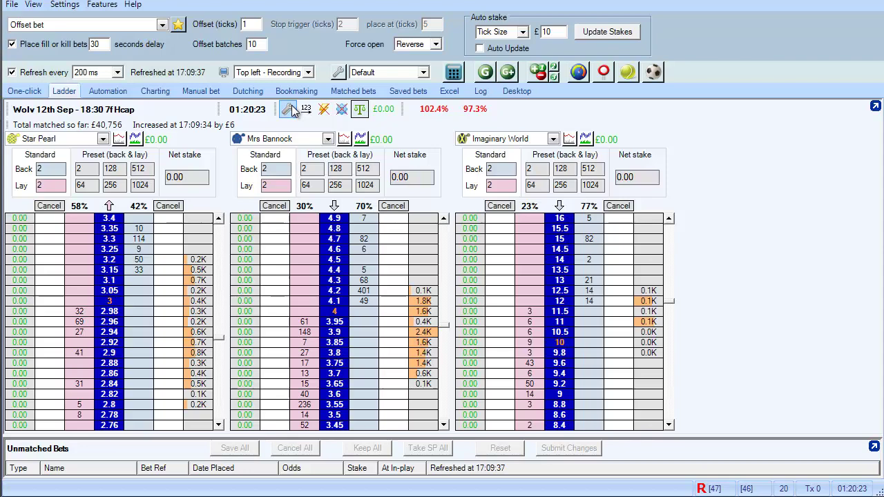
pyautogui.moveTo(436, 111); pyautogui.dragTo(474, 20)
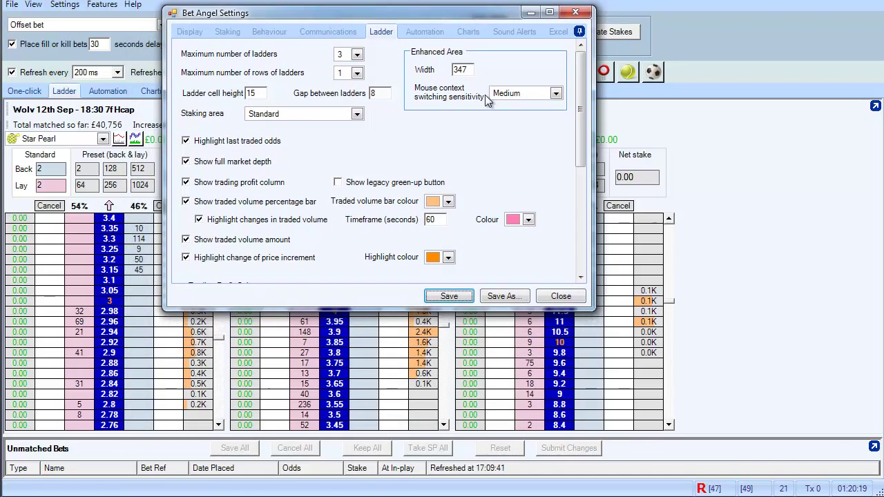
pyautogui.click(358, 54)
pyautogui.click(358, 55)
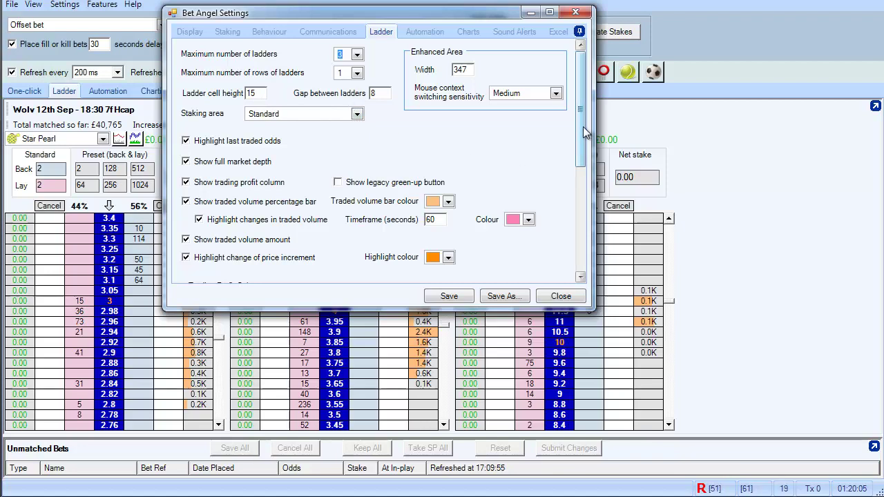
pyautogui.moveTo(583, 127); pyautogui.dragTo(565, 234)
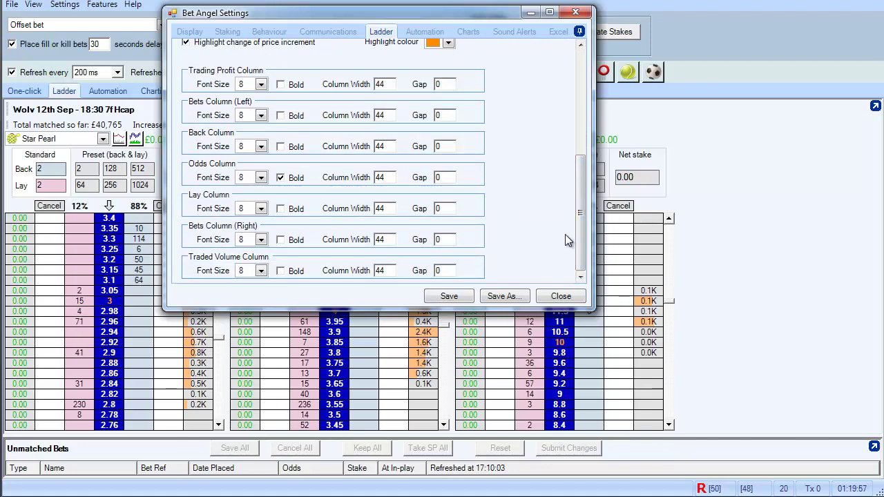
pyautogui.moveTo(472, 15); pyautogui.dragTo(726, 132)
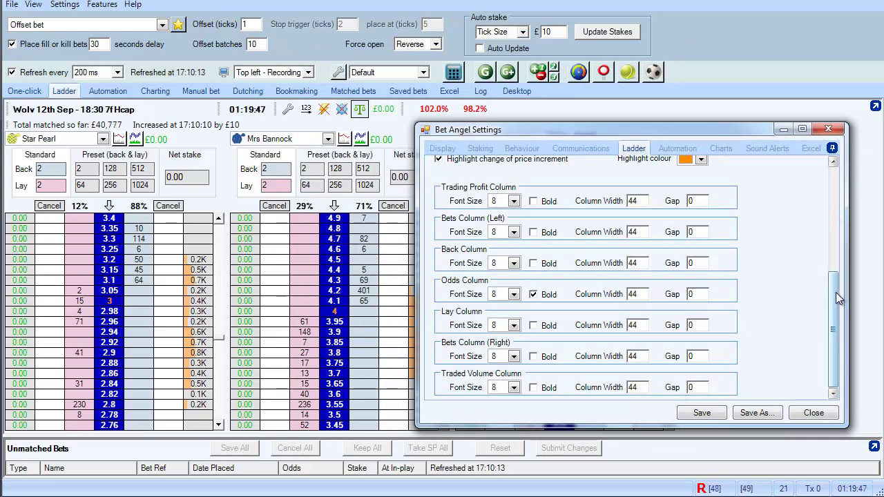
pyautogui.moveTo(837, 295); pyautogui.dragTo(836, 185)
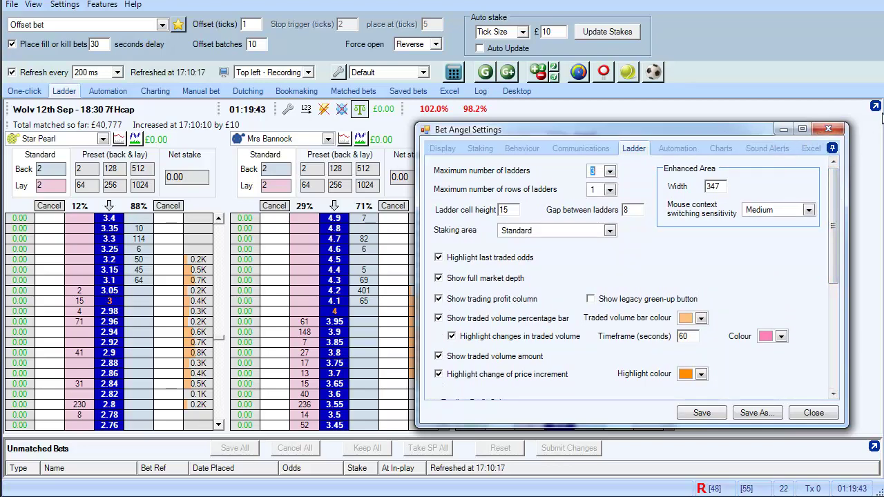
# Close the settings, undock the ladder into its own window and enlarge it to nearly fill the screen
pyautogui.click(827, 129)
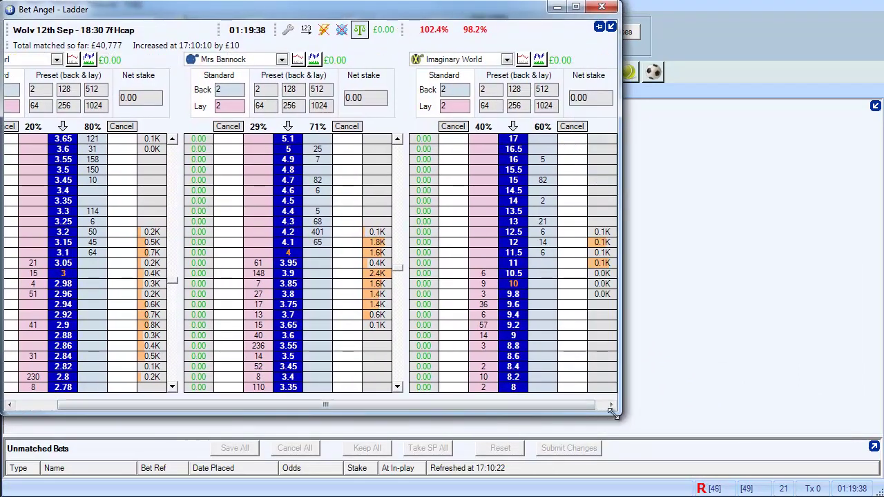
pyautogui.moveTo(619, 414); pyautogui.dragTo(877, 492)
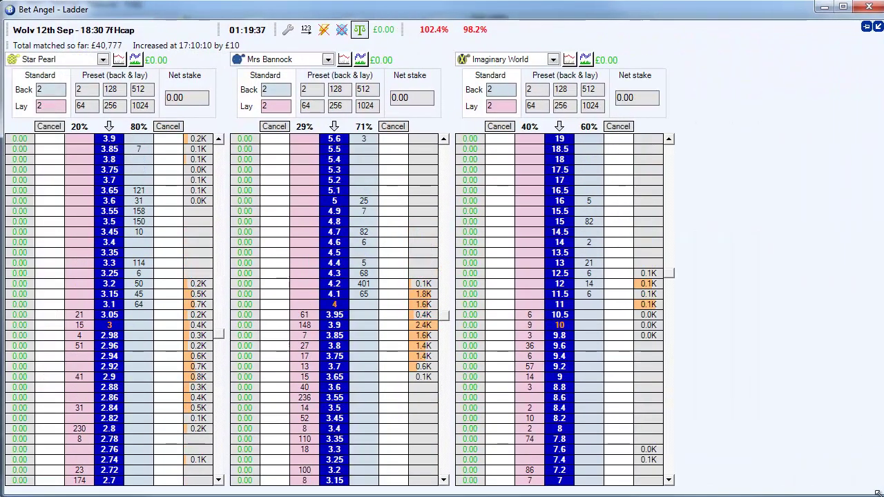
# Reopen the ladder settings, clear of the first ladders, and set the staking area to Compressed 2
pyautogui.click(288, 33)
pyautogui.moveTo(687, 130); pyautogui.dragTo(680, 151)
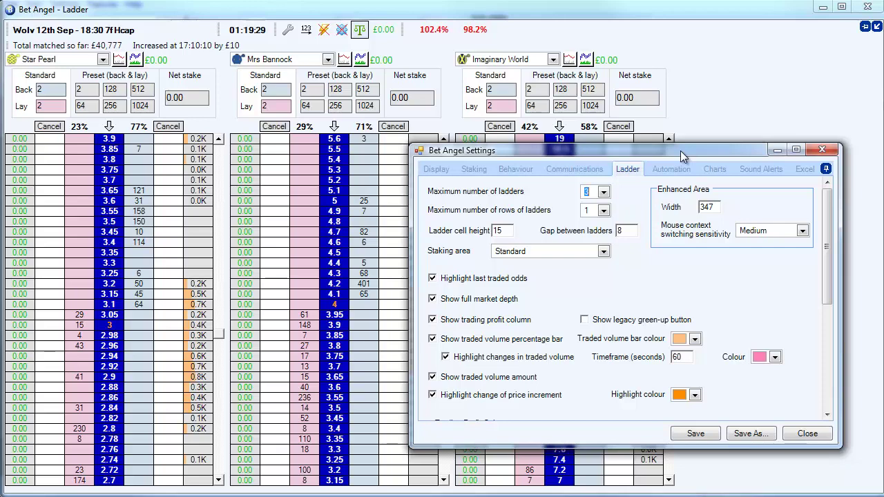
pyautogui.click(416, 114)
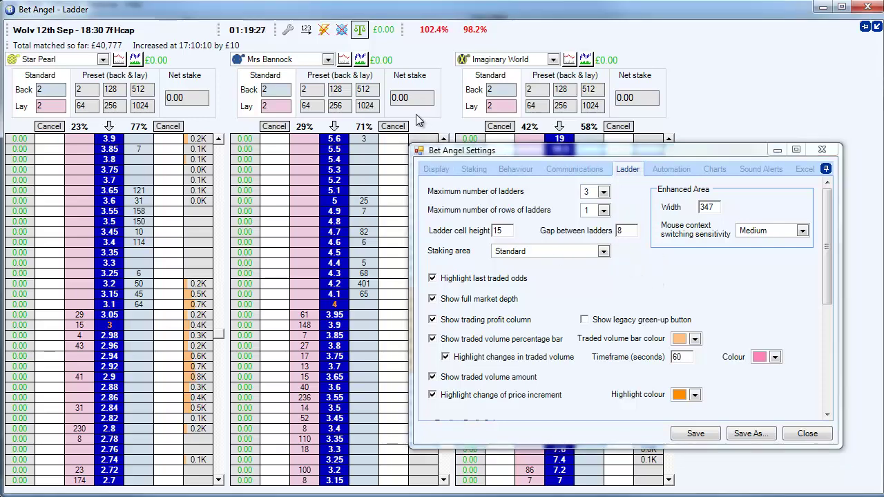
pyautogui.click(675, 271)
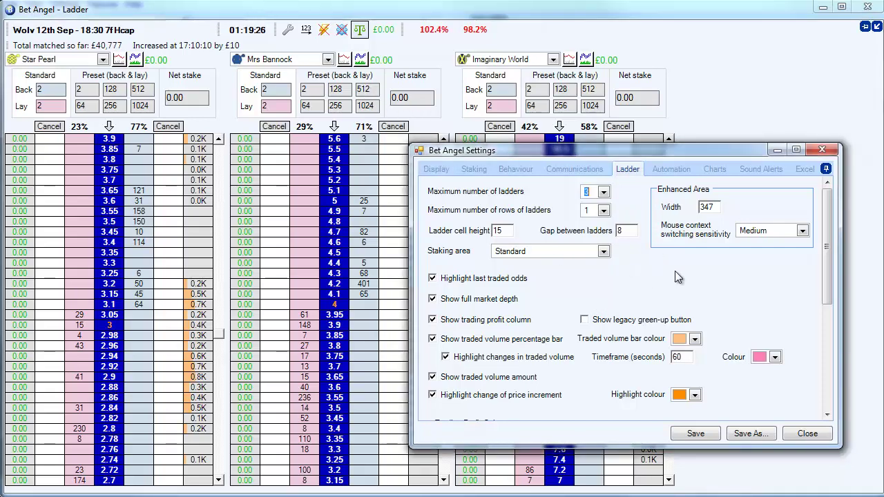
pyautogui.click(604, 253)
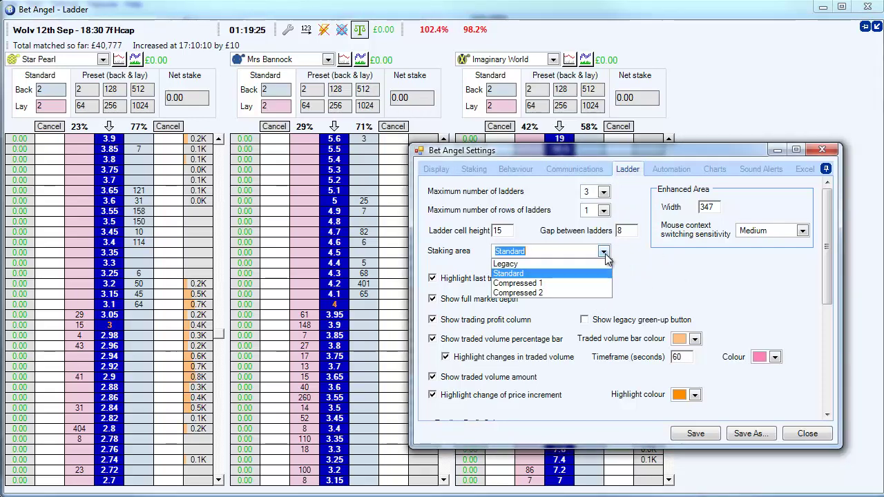
pyautogui.click(566, 291)
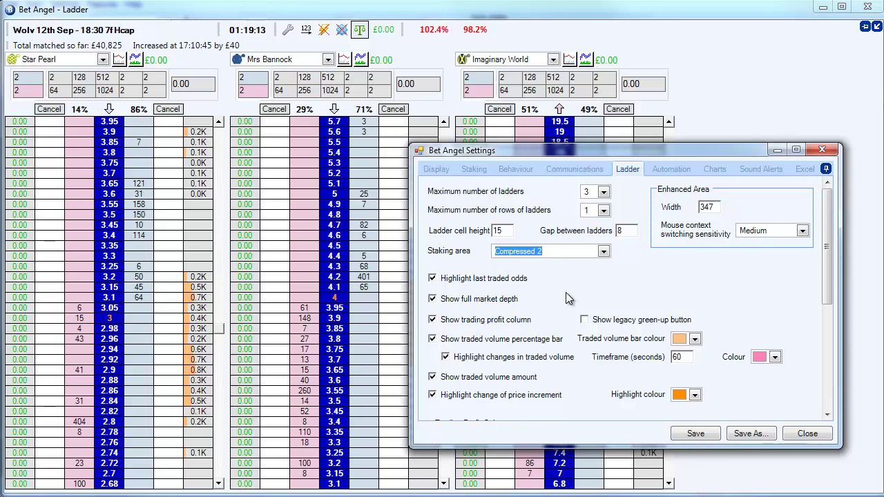
# Try the Compressed 1, Legacy and Standard staking area layouts on the ladders
pyautogui.click(580, 251)
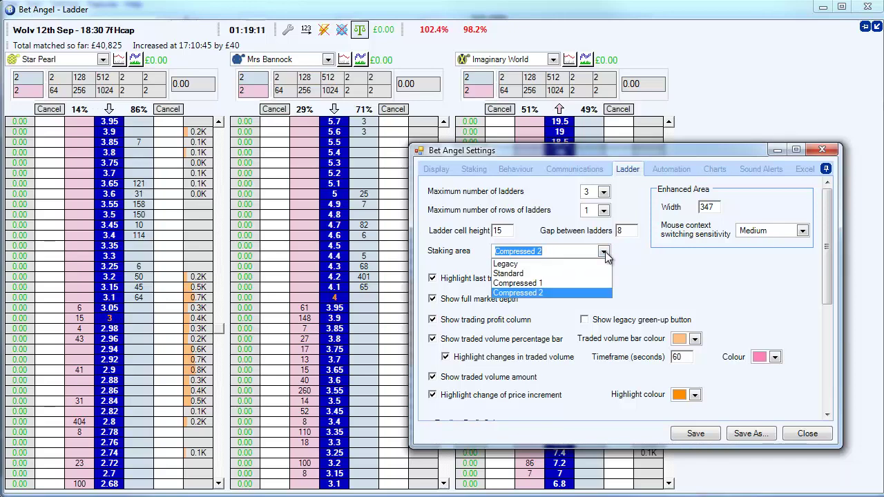
pyautogui.click(580, 282)
pyautogui.click(574, 251)
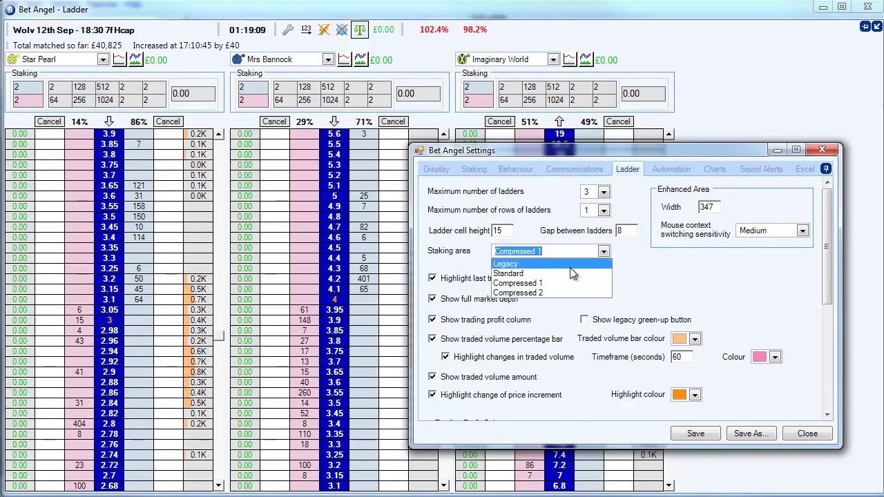
pyautogui.click(570, 267)
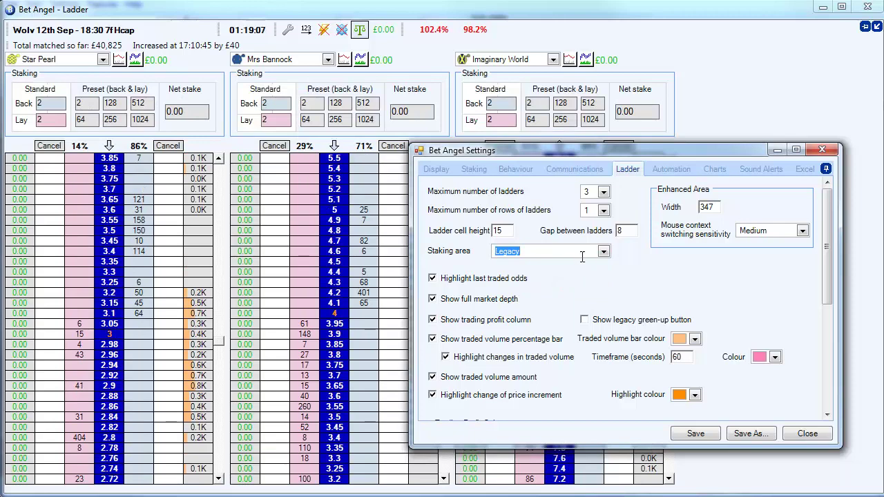
pyautogui.click(605, 253)
pyautogui.click(585, 272)
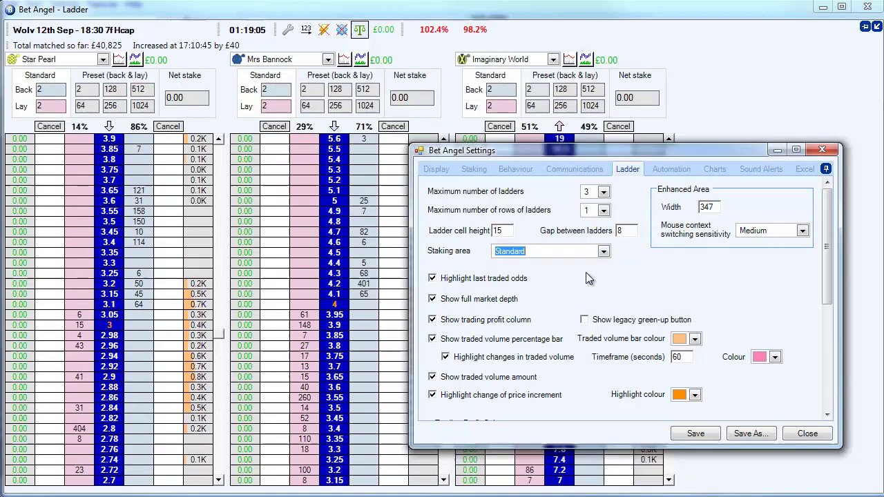
# Try the Compressed 1 staking area again and return it to Compressed 2
pyautogui.click(598, 253)
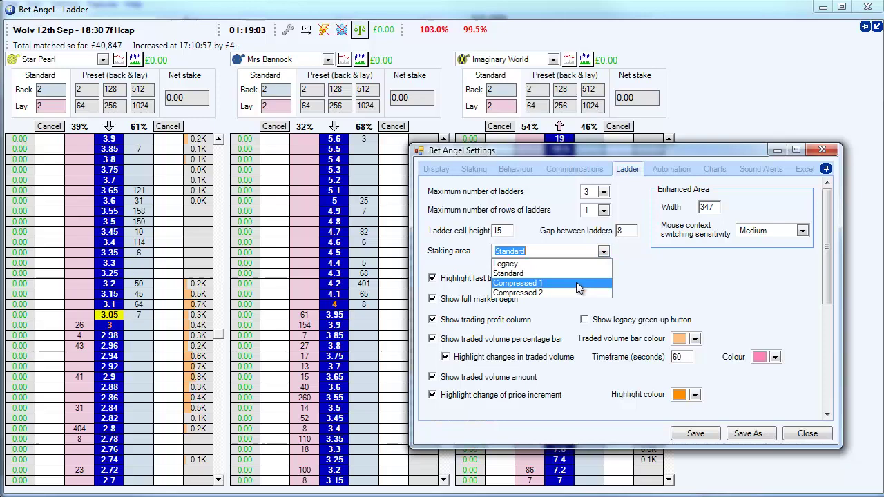
pyautogui.click(576, 282)
pyautogui.click(607, 252)
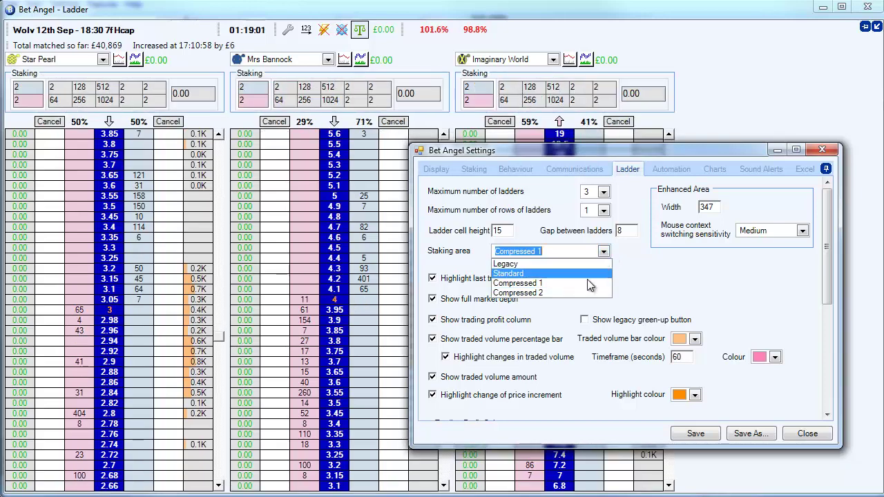
pyautogui.click(587, 292)
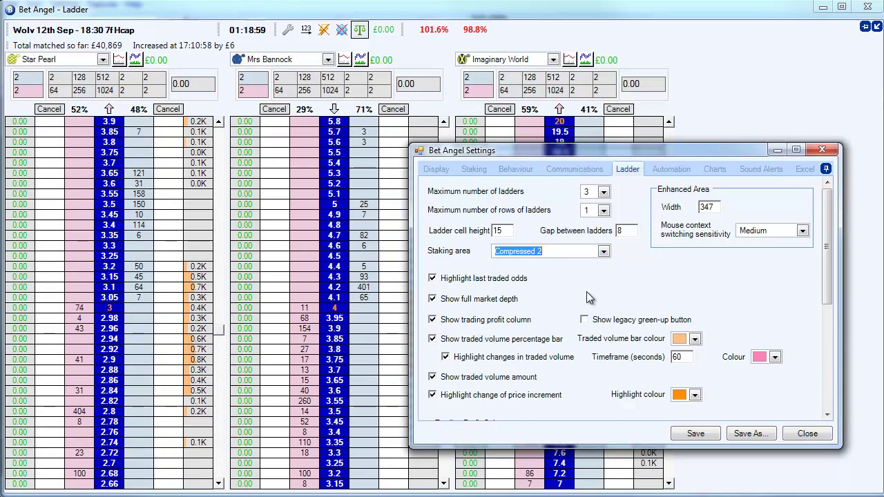
pyautogui.click(256, 193)
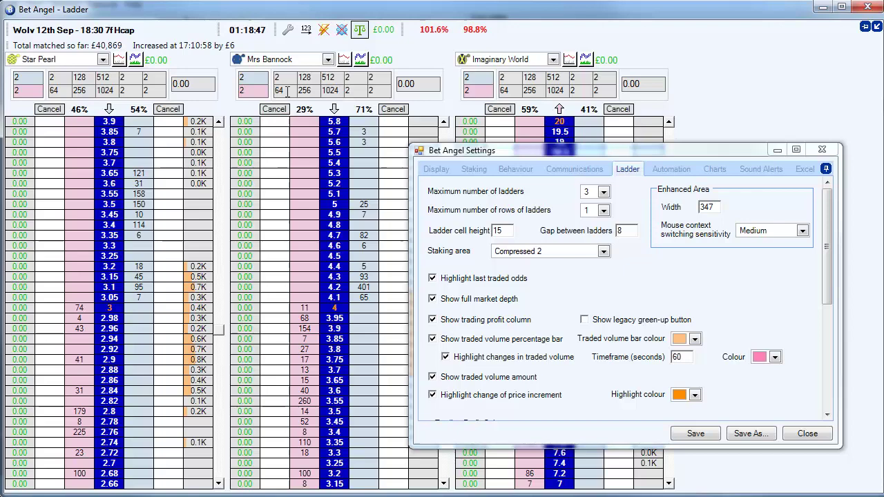
# Switch the staking area to Legacy for comparison and restore Compressed 2
pyautogui.click(605, 252)
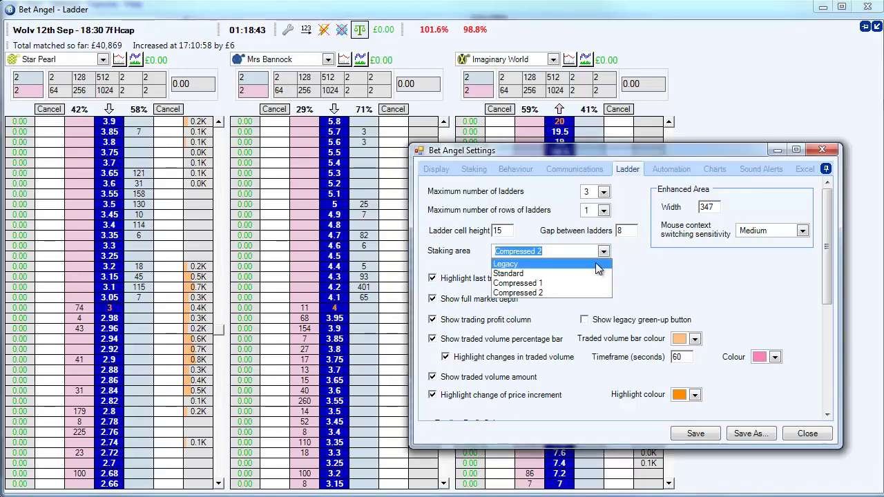
pyautogui.click(598, 265)
pyautogui.click(603, 251)
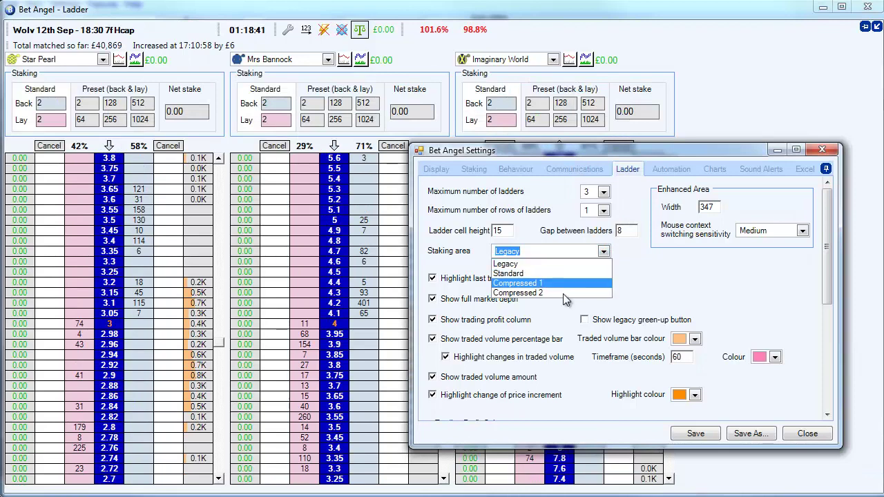
pyautogui.click(563, 294)
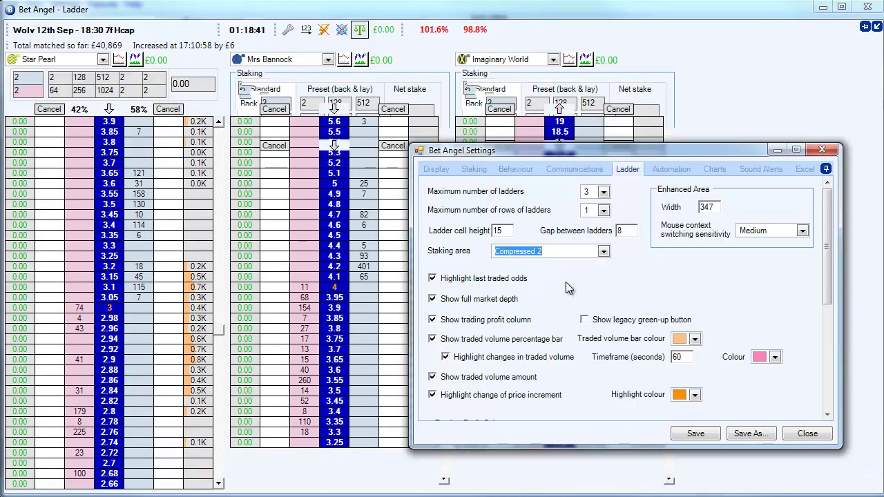
# Set the maximum number of ladders to 5 and check the choices for the maximum number of ladder rows
pyautogui.click(604, 191)
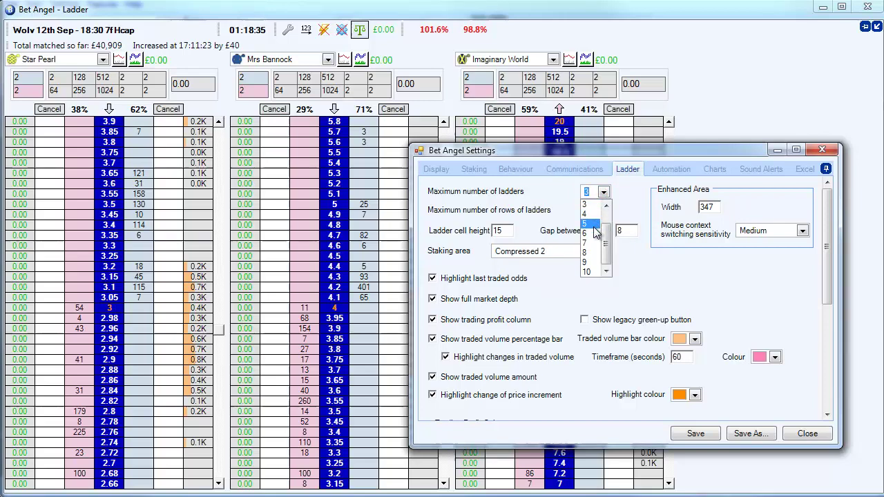
pyautogui.click(595, 227)
pyautogui.click(605, 191)
pyautogui.click(606, 206)
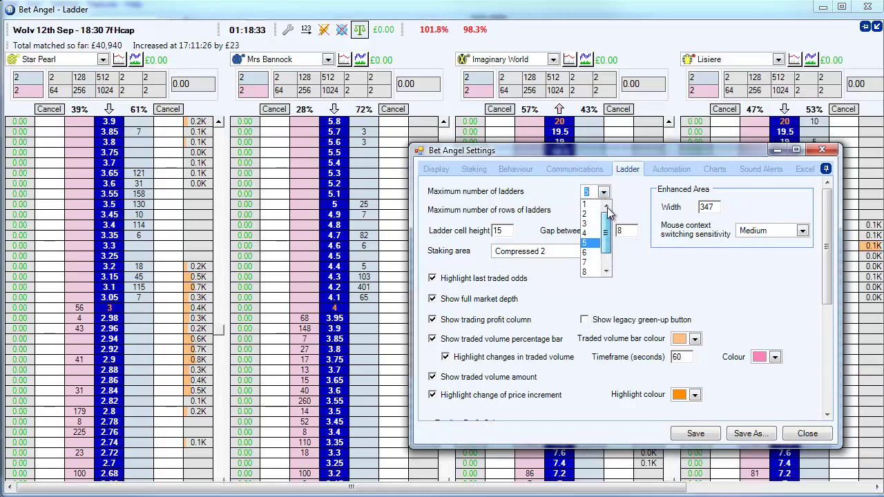
pyautogui.moveTo(608, 214); pyautogui.dragTo(604, 208)
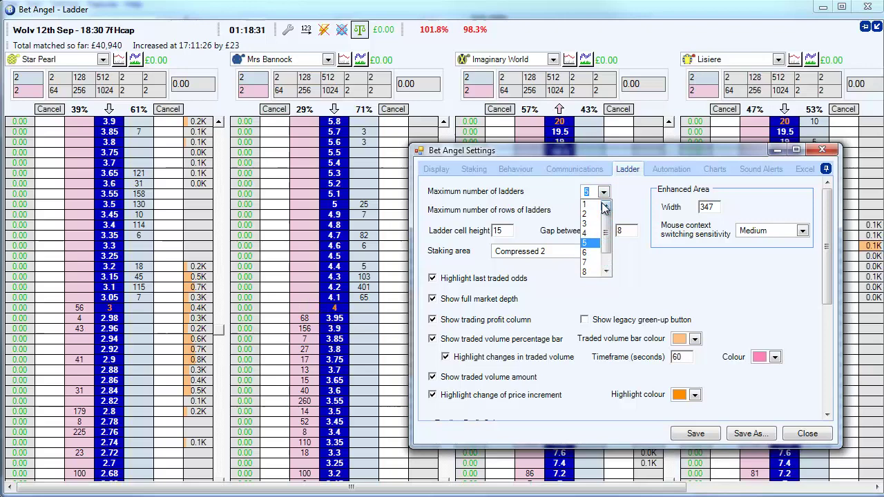
pyautogui.click(606, 209)
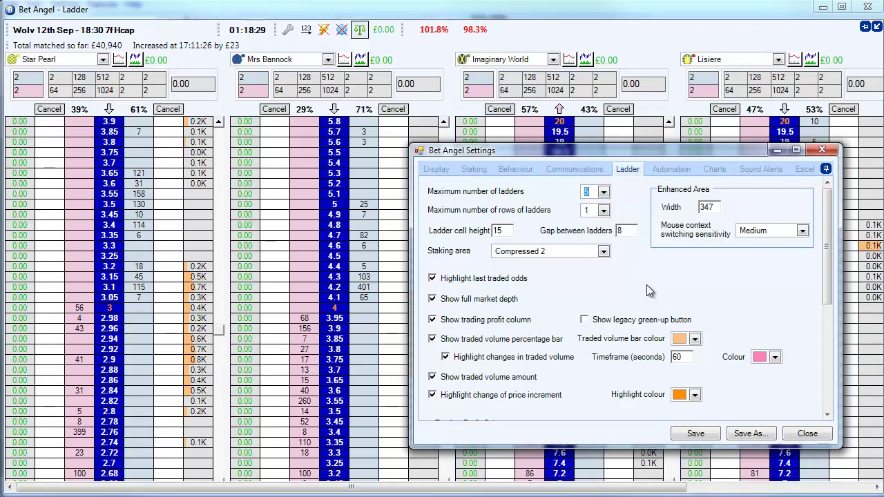
pyautogui.click(604, 211)
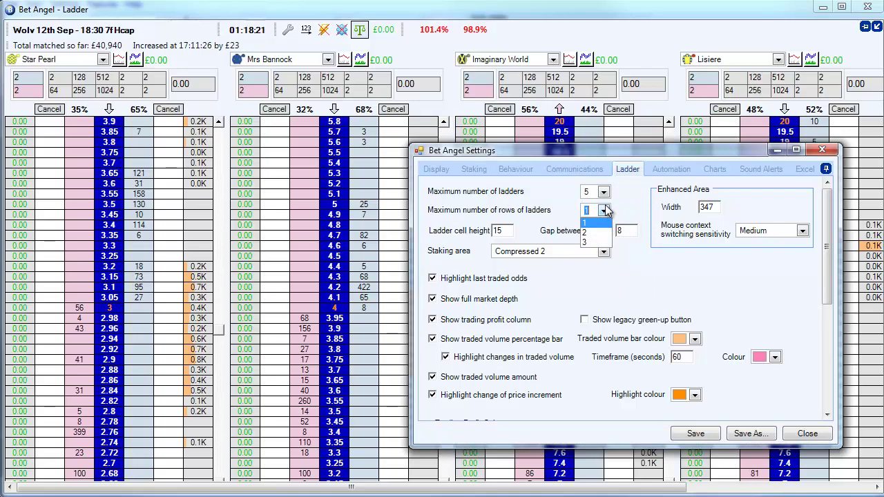
pyautogui.click(686, 267)
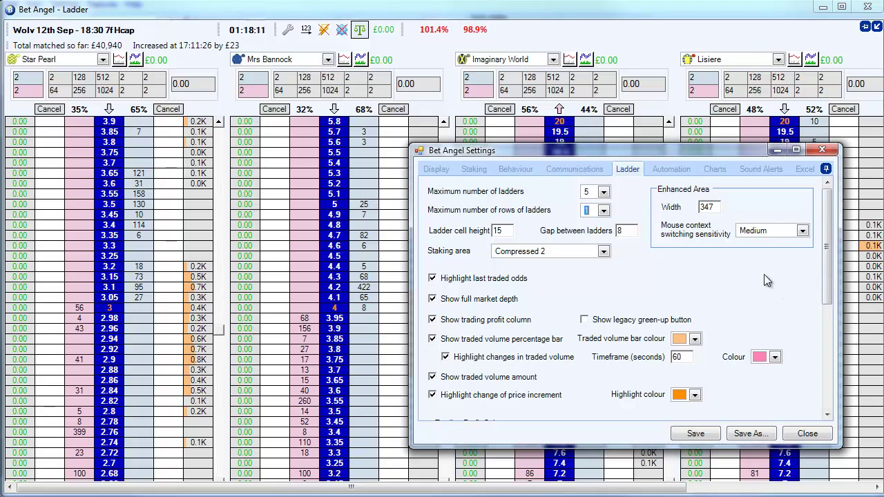
# Try ladder cell heights of 20, 50, 10 and 12, and settle on a cell height of 13
pyautogui.doubleClick(495, 231)
pyautogui.write('20')
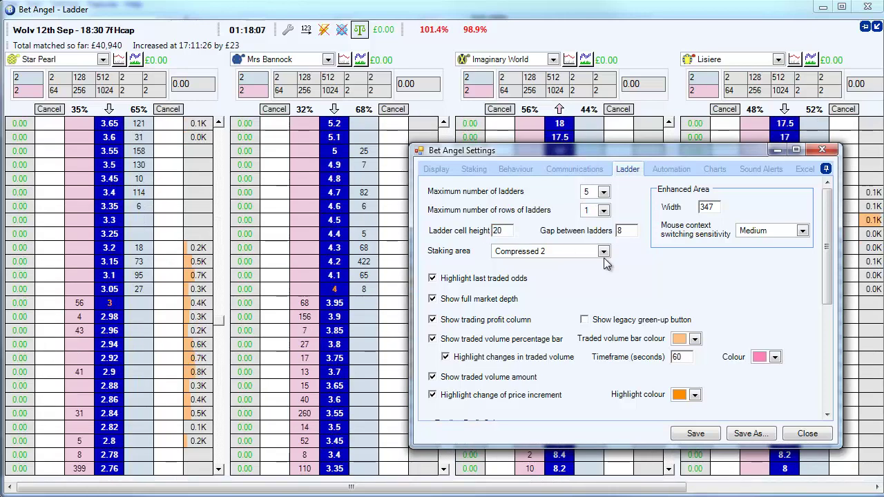
pyautogui.write('50')
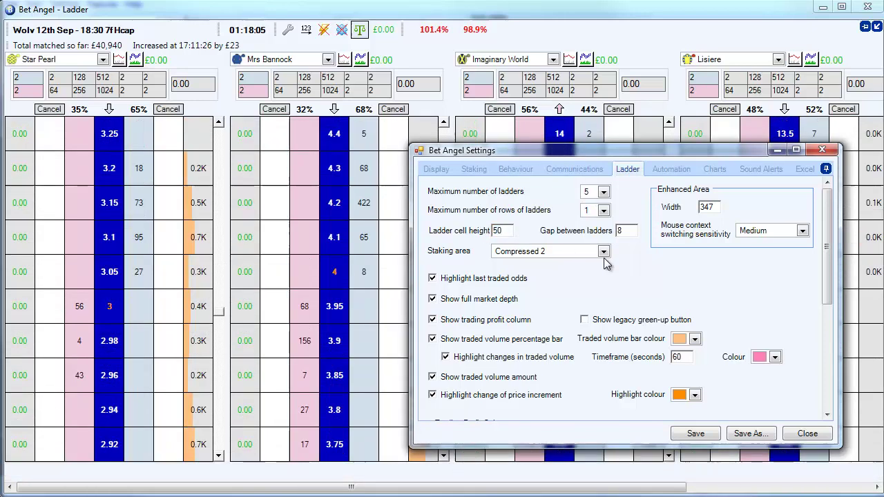
pyautogui.write('10')
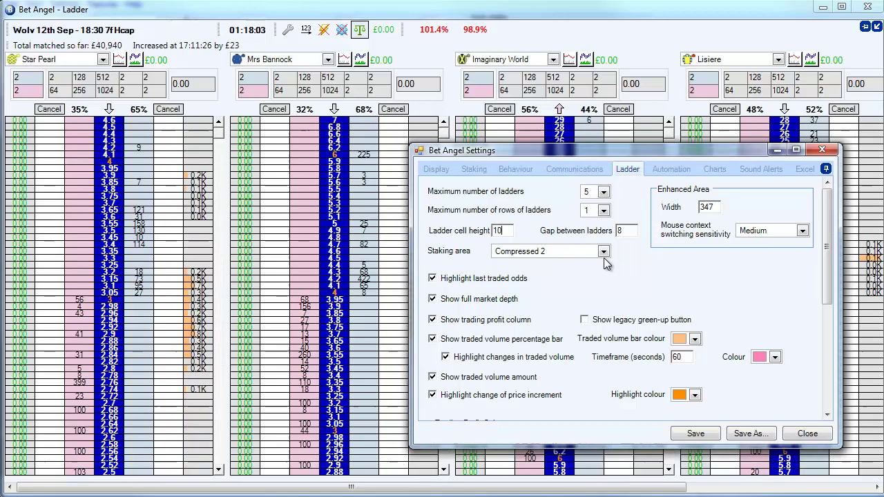
pyautogui.write('12')
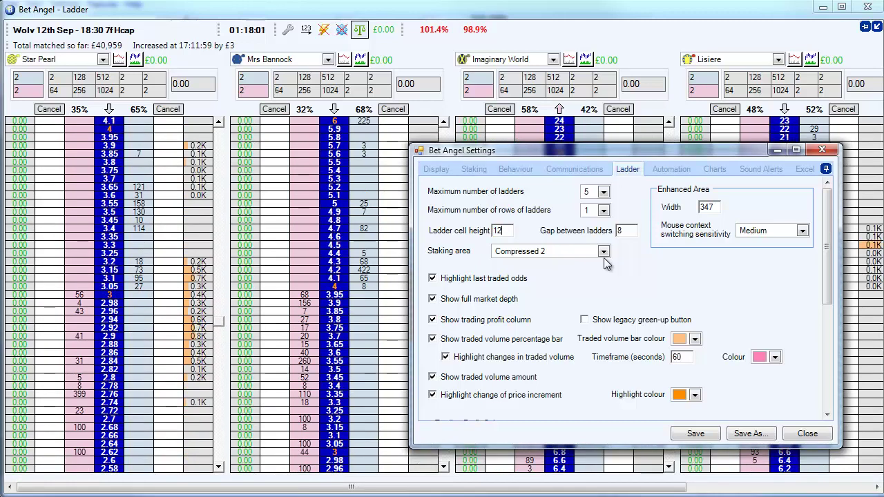
pyautogui.press('BackSpace')
pyautogui.write('3')
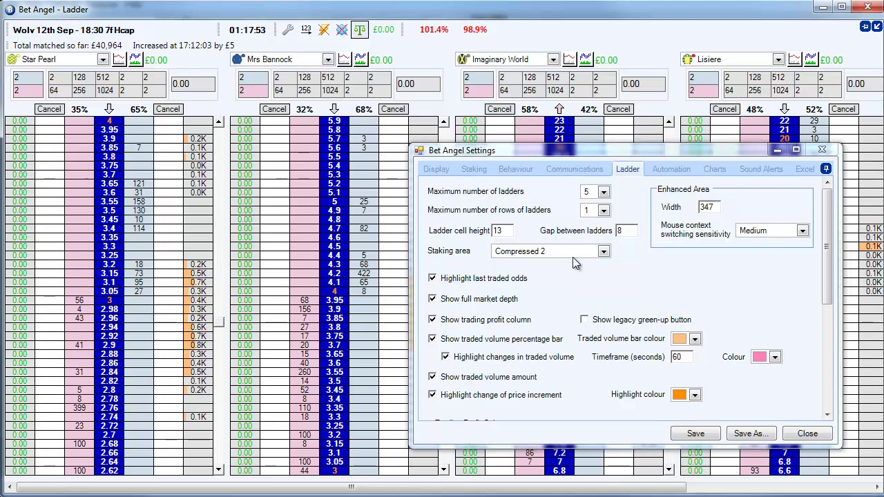
# Set the gap between ladders to 0 and the maximum number of rows of ladders to 2
pyautogui.doubleClick(620, 231)
pyautogui.write('0')
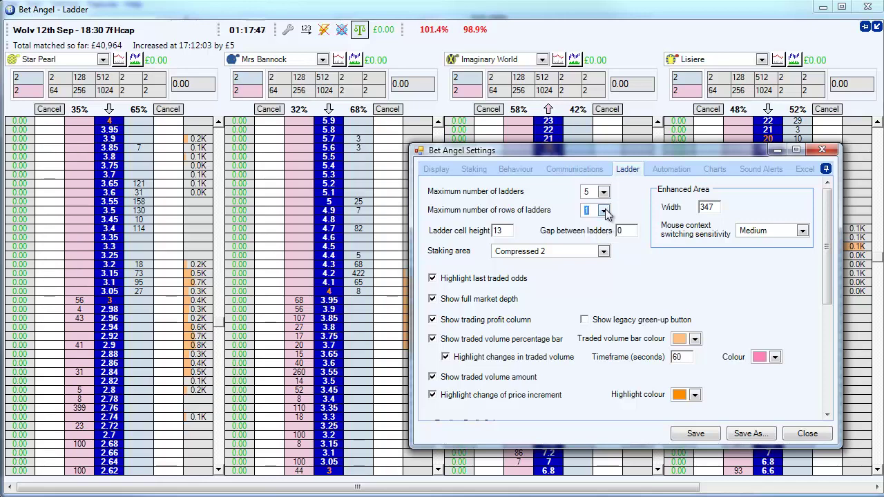
pyautogui.click(604, 211)
pyautogui.click(592, 233)
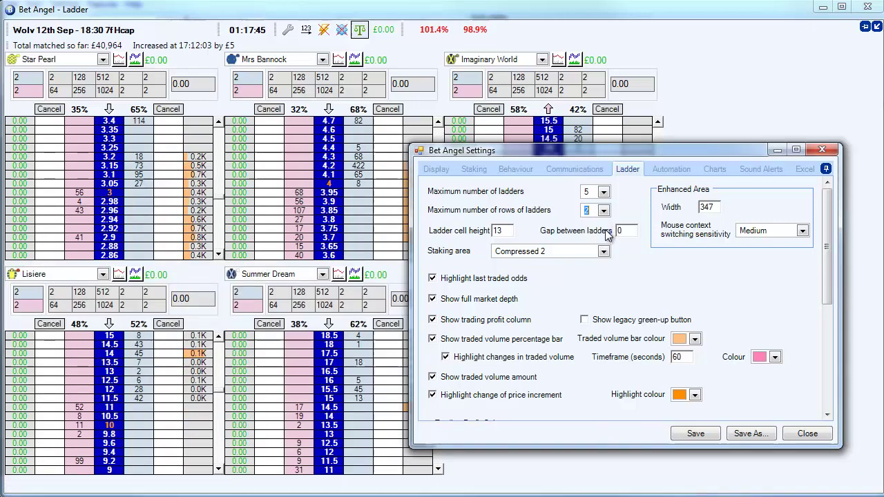
# Raise the maximum number of ladders to 6 and shift the settings window aside to view the layout
pyautogui.click(604, 192)
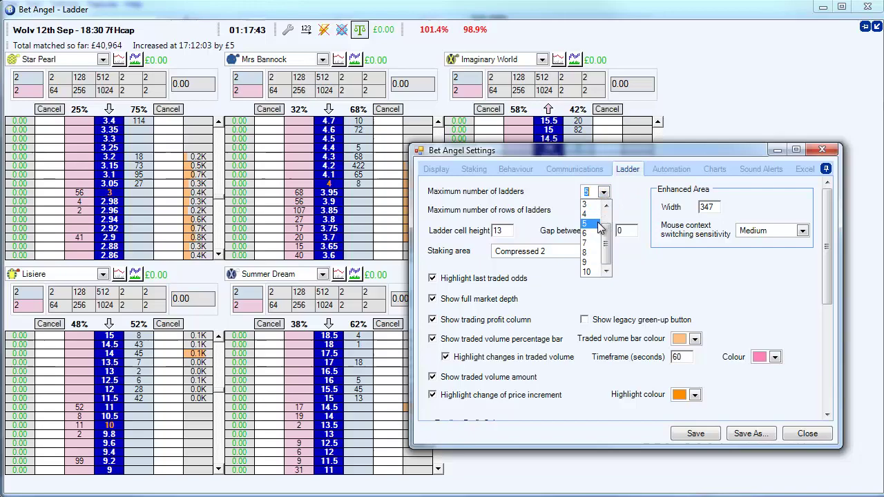
pyautogui.click(593, 233)
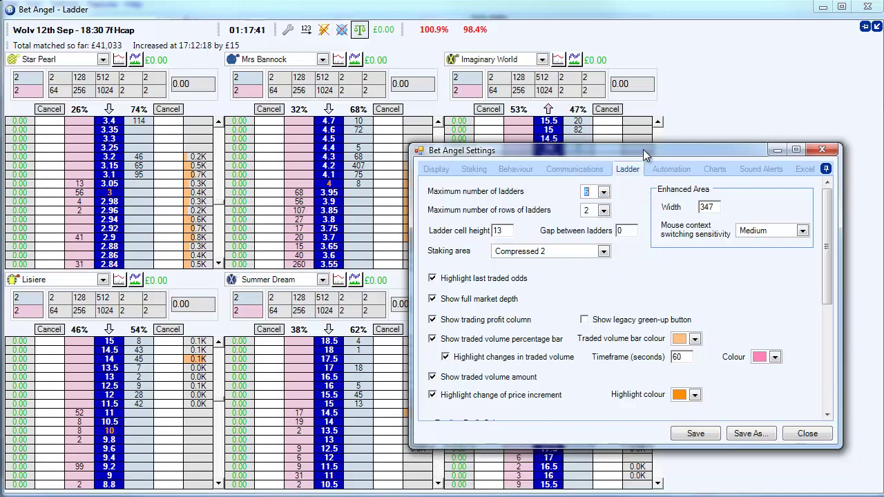
pyautogui.moveTo(643, 150); pyautogui.dragTo(665, 143)
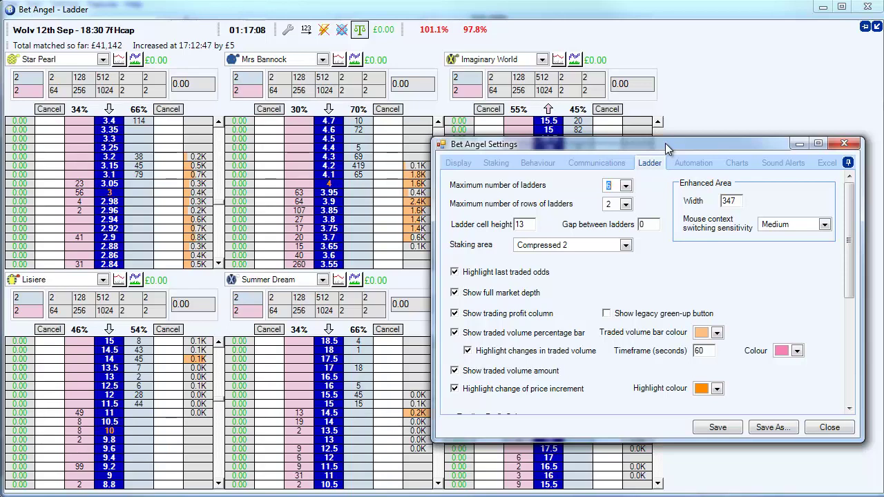
# Save the settings under the name "My new greyhound ladder" and look at the settings profile selector in the main window
pyautogui.moveTo(665, 143); pyautogui.dragTo(500, 105)
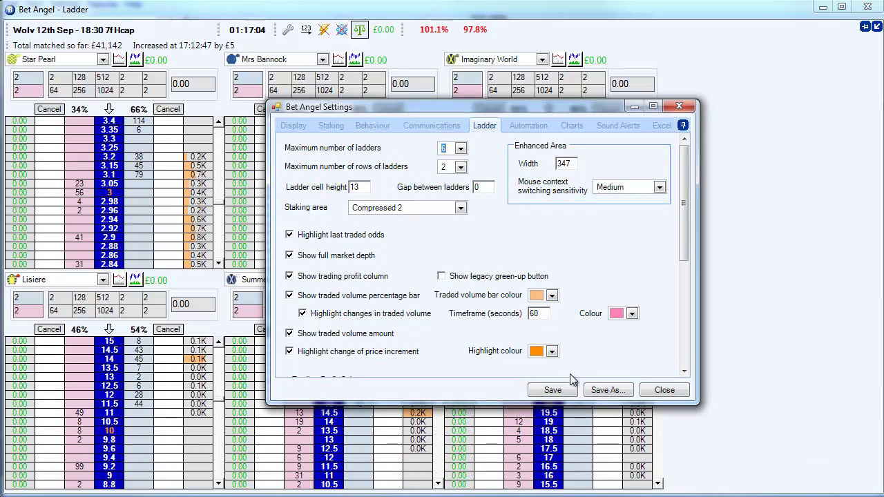
pyautogui.click(604, 390)
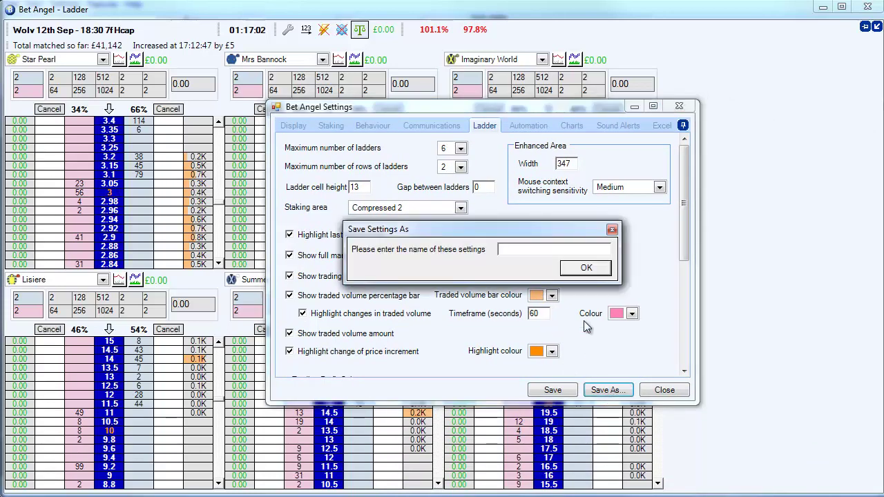
pyautogui.write('My new ')
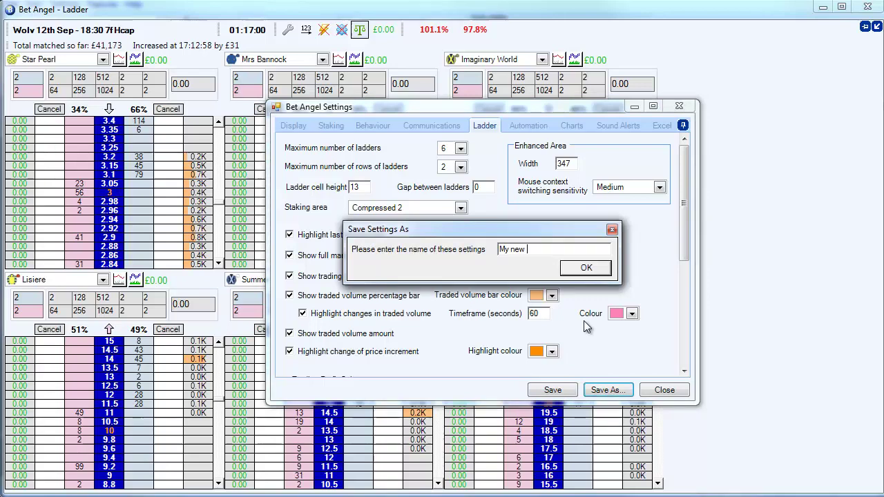
pyautogui.write('greyh')
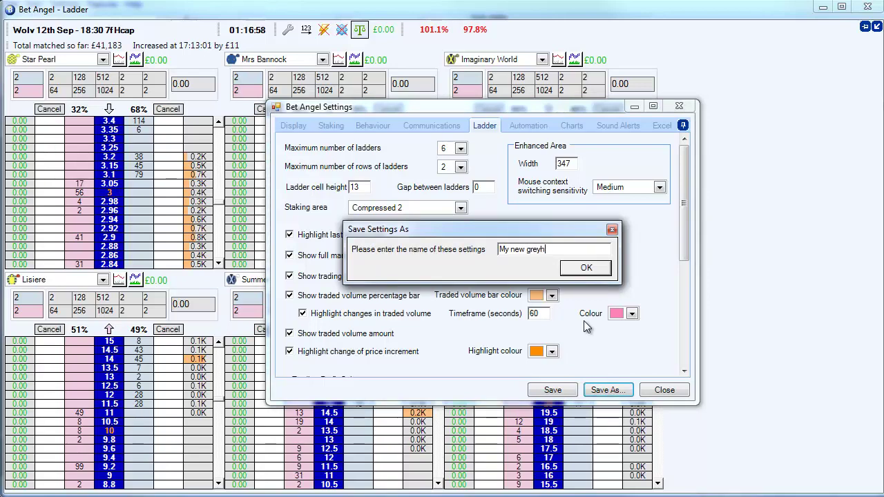
pyautogui.write('ound ladder')
pyautogui.press('Return')
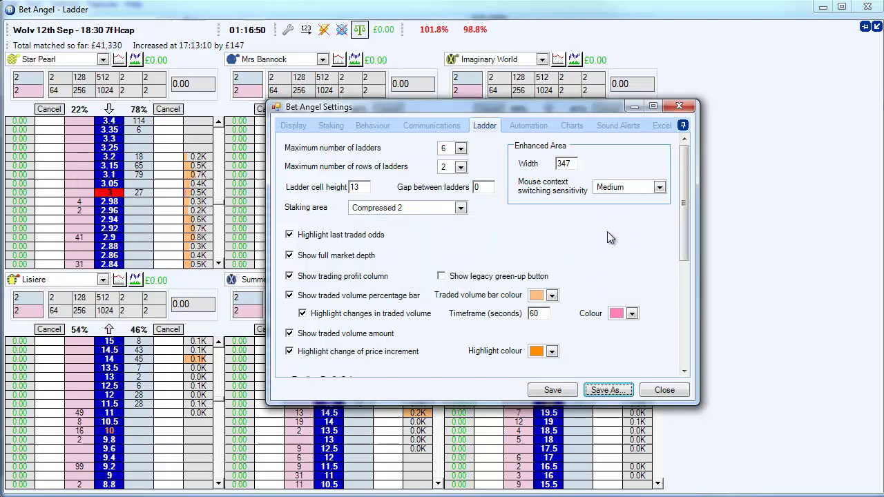
pyautogui.click(823, 8)
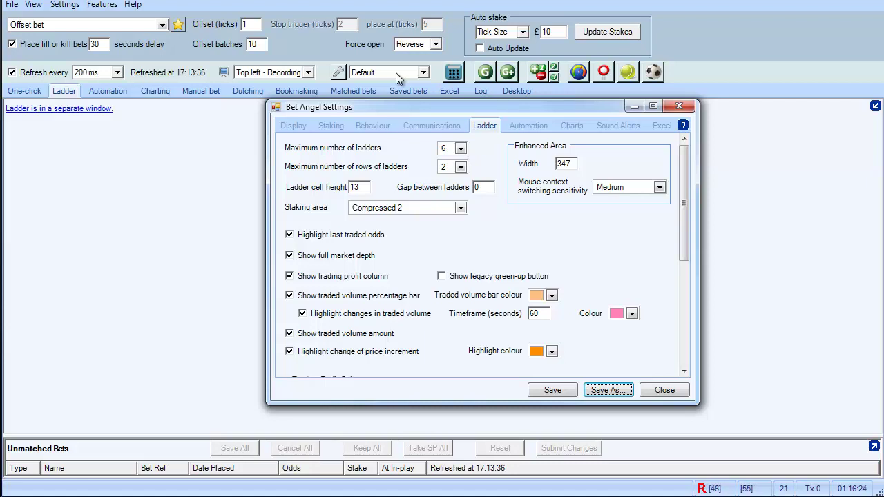
pyautogui.click(102, 108)
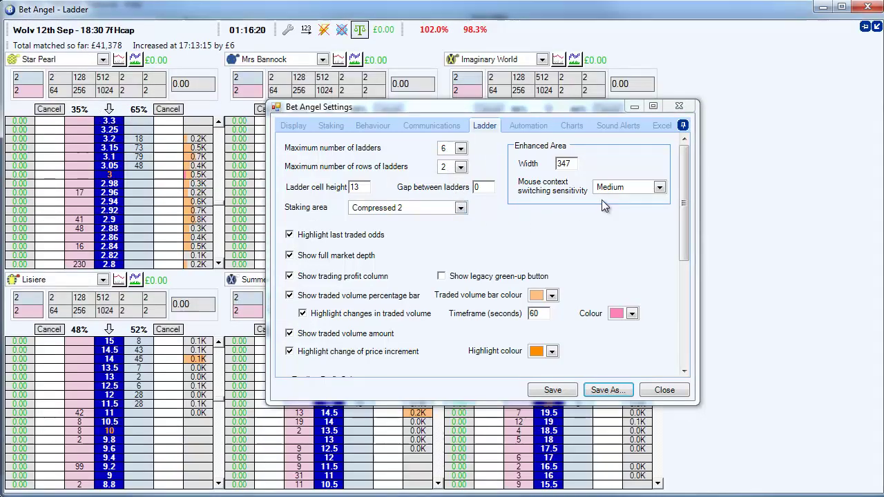
# Reduce the maximum number of ladders to 4 and turn on the enhanced area with its charts beside the ladders
pyautogui.moveTo(594, 108); pyautogui.dragTo(407, 142)
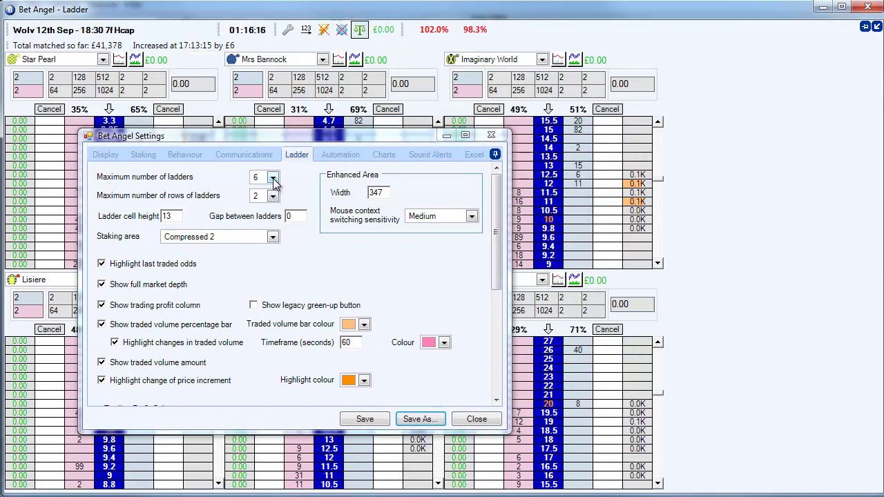
pyautogui.click(273, 178)
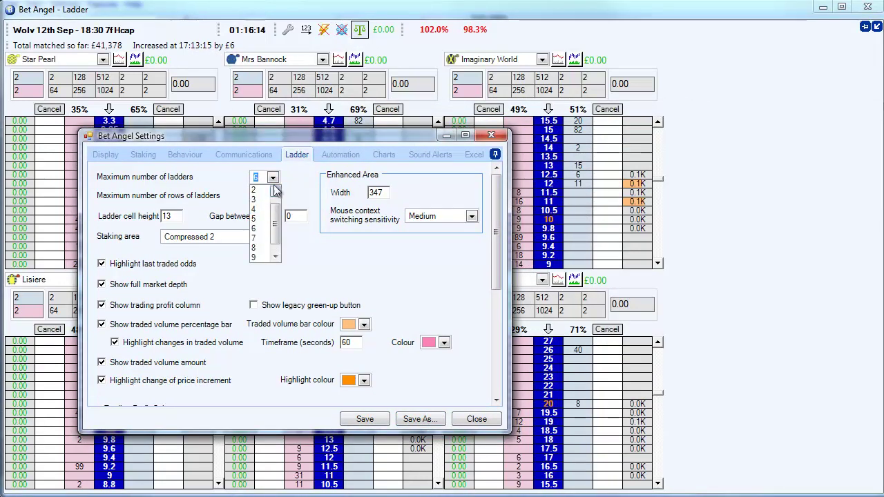
pyautogui.scroll(-1, 269, 206)
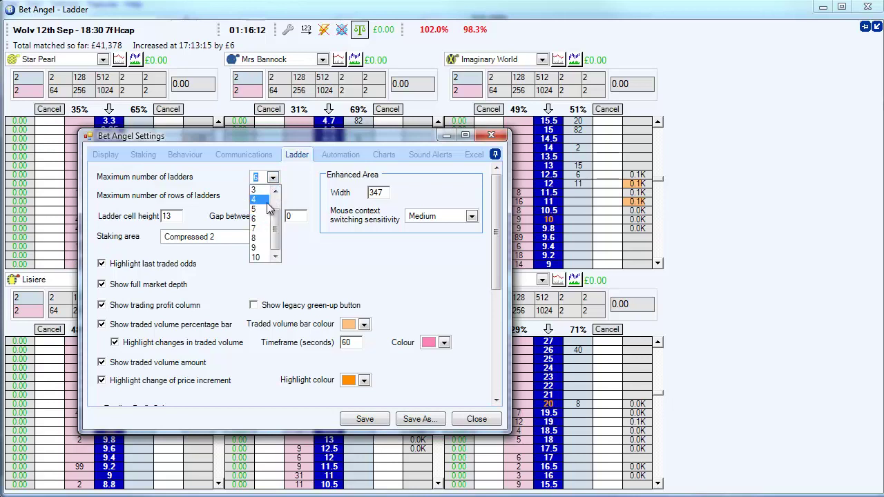
pyautogui.click(268, 203)
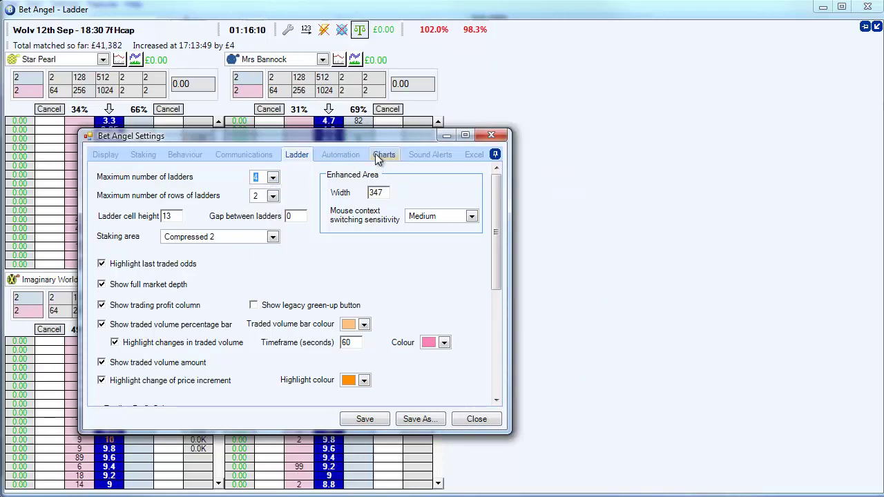
pyautogui.click(324, 31)
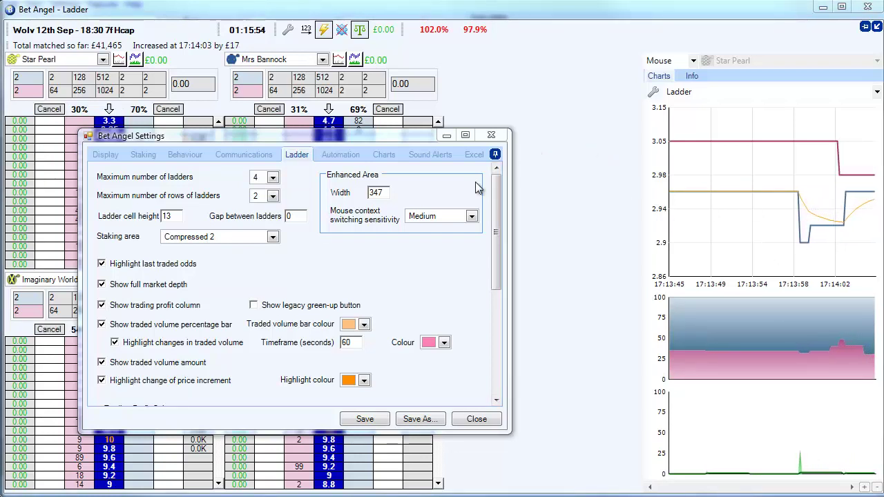
# Try enhanced area widths of 500, 550 and 580, settle on 600, and close the ladder settings
pyautogui.doubleClick(384, 194)
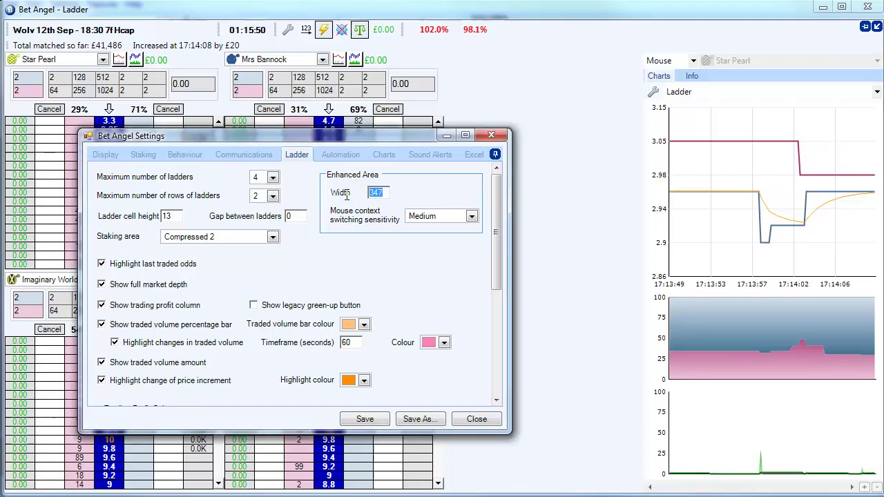
pyautogui.write('500')
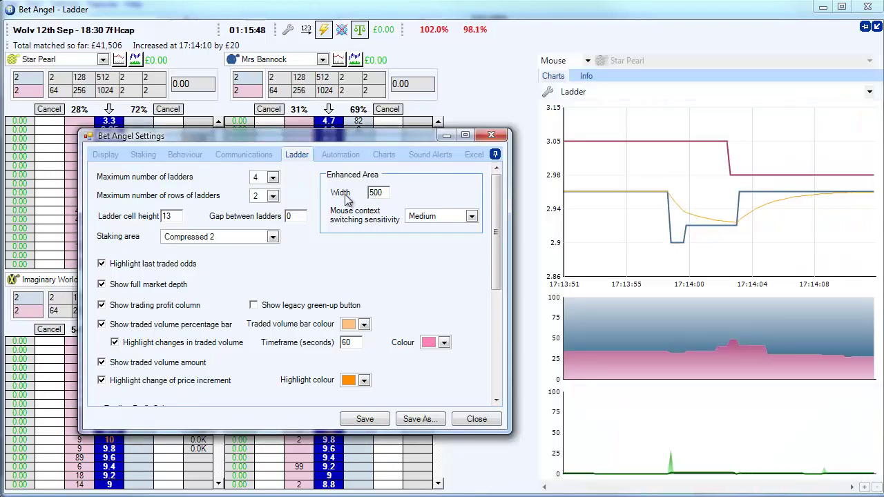
pyautogui.hotkey('ctrl', 'a')
pyautogui.write('550')
pyautogui.hotkey('ctrl', 'a')
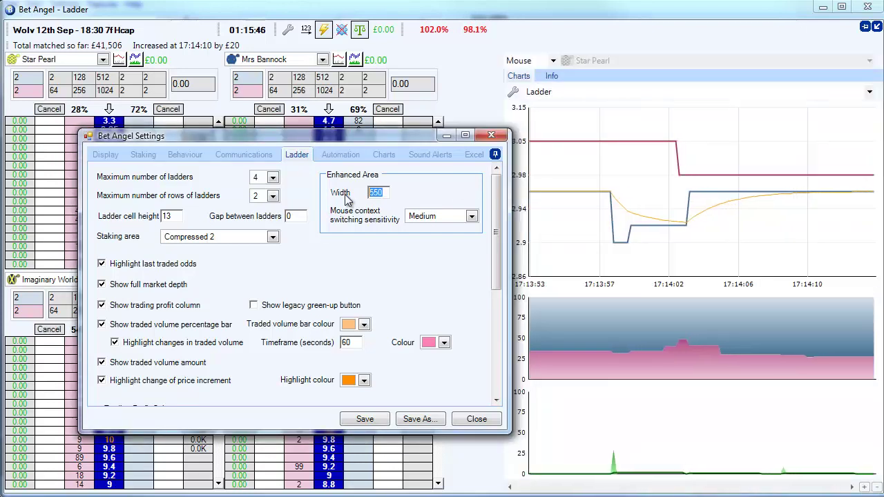
pyautogui.write('575')
pyautogui.hotkey('ctrl', 'a')
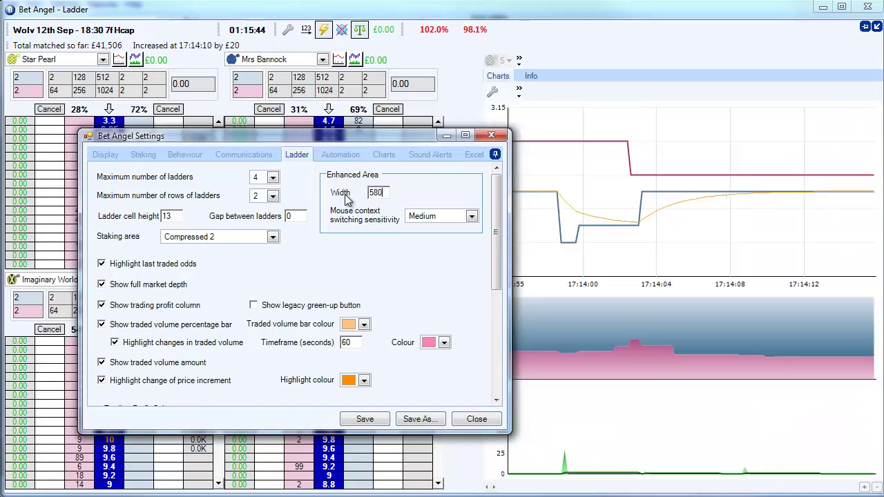
pyautogui.write('600')
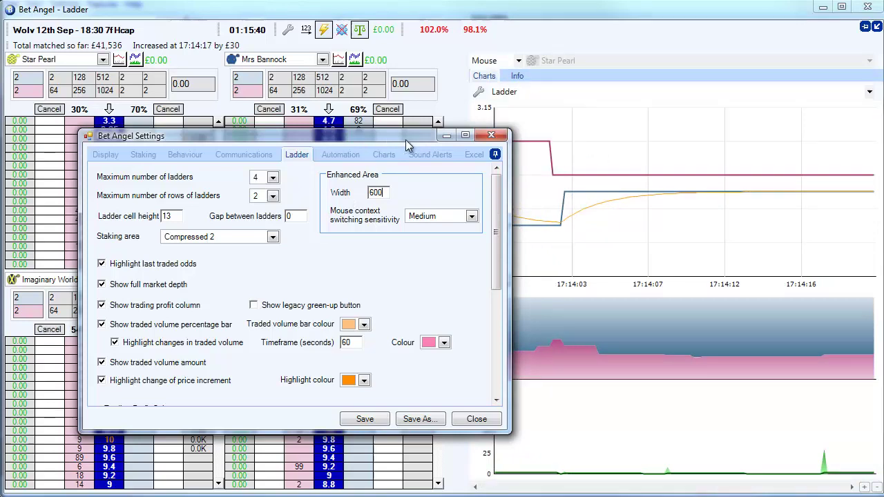
pyautogui.moveTo(406, 140); pyautogui.dragTo(580, 136)
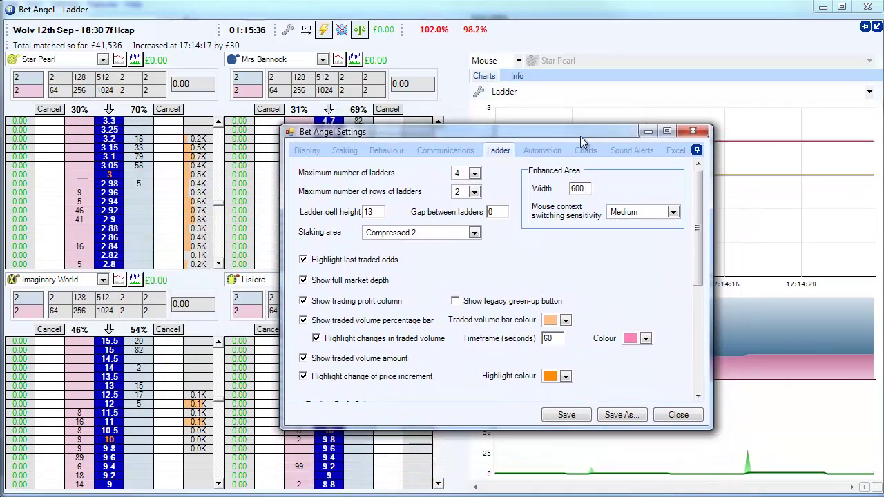
pyautogui.press('Escape')
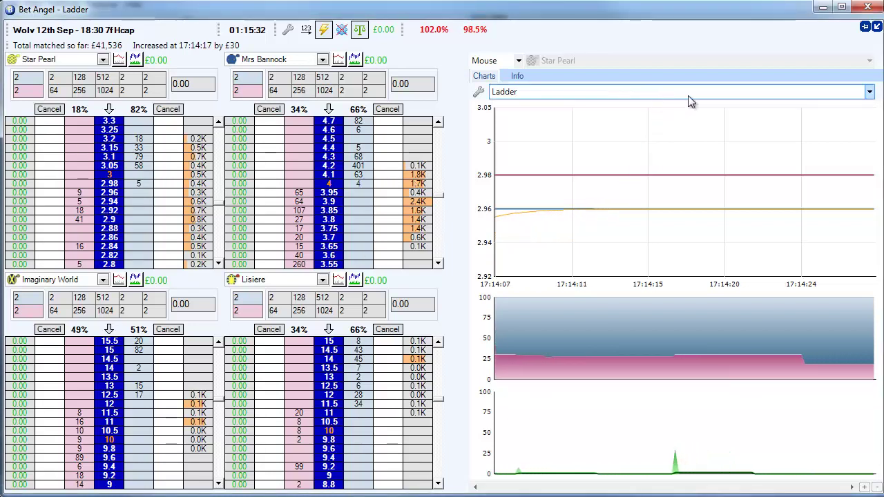
# Try the line tick and OHLC chart templates in the enhanced area and settle on "1. Candle/Volume/WoM/MACD", viewing it for the second ladder
pyautogui.click(870, 92)
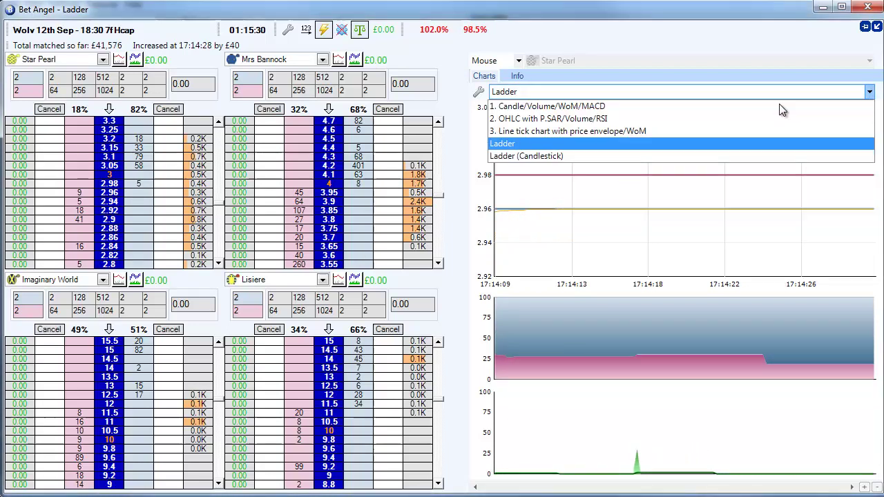
pyautogui.click(681, 131)
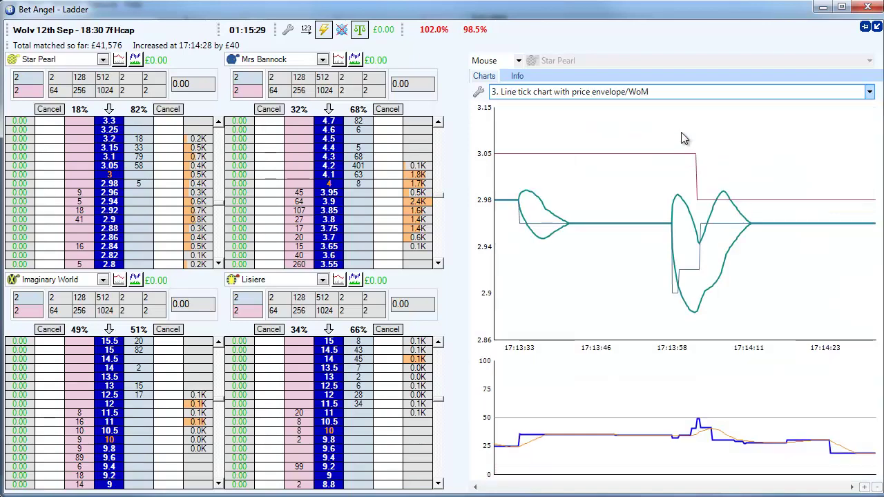
pyautogui.click(652, 94)
pyautogui.click(637, 111)
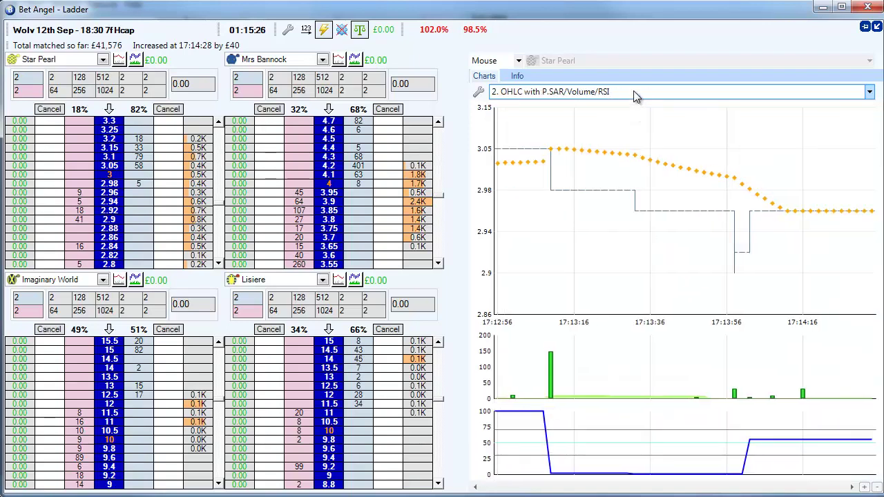
pyautogui.click(637, 94)
pyautogui.click(628, 105)
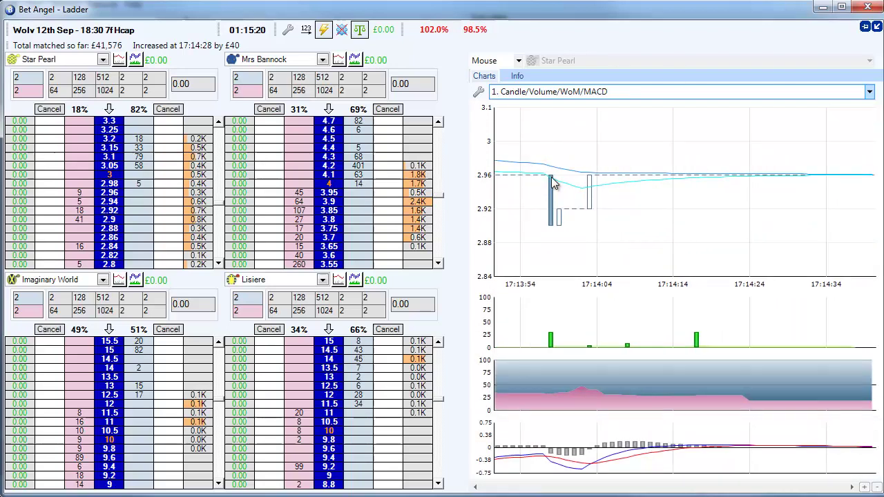
pyautogui.click(385, 178)
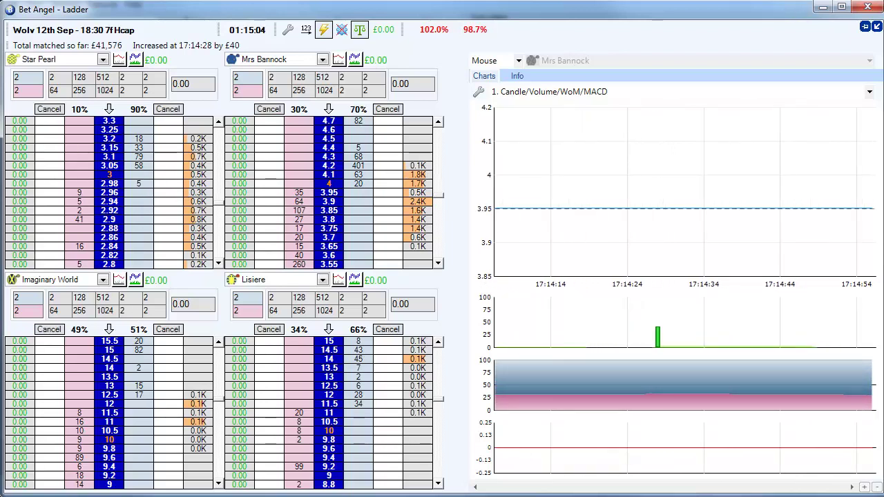
# Reopen the ladder settings and review the available levels for mouse context switching sensitivity
pyautogui.click(288, 29)
pyautogui.moveTo(504, 69); pyautogui.dragTo(556, 62)
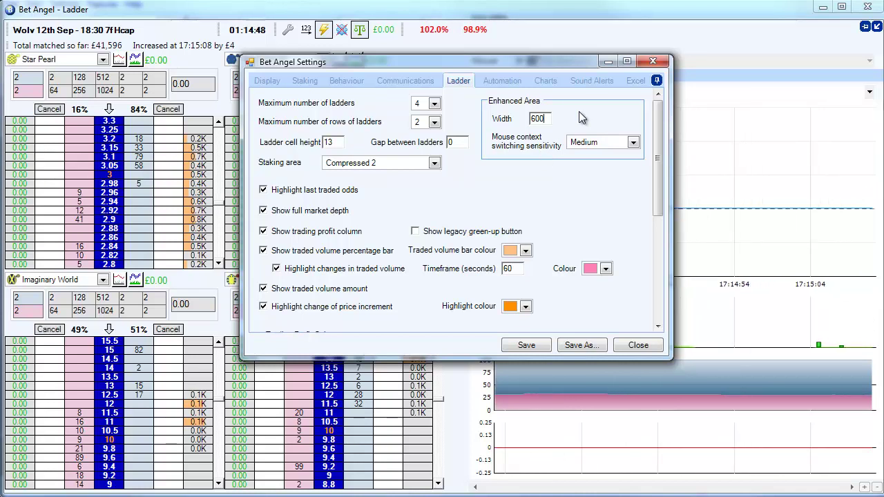
pyautogui.click(633, 143)
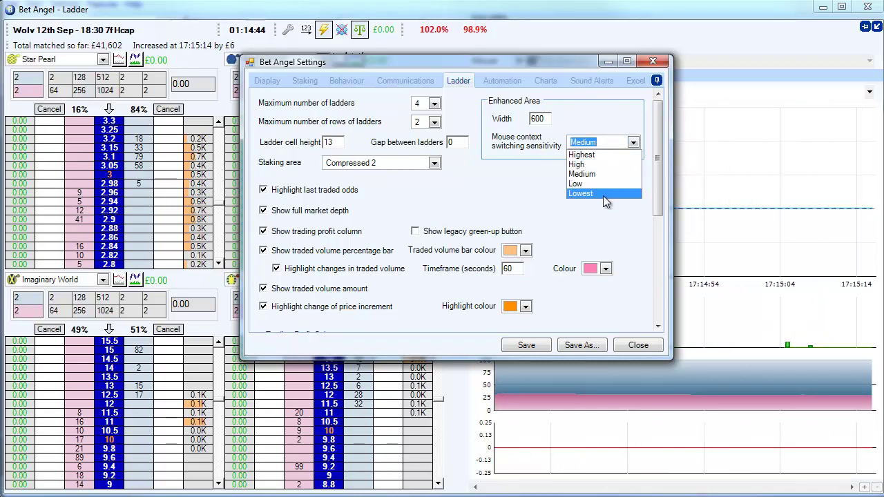
pyautogui.click(553, 174)
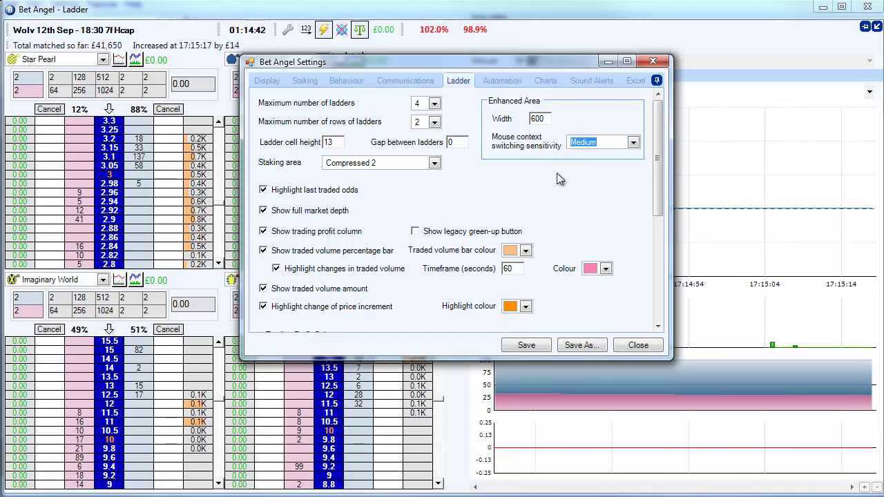
pyautogui.click(632, 142)
pyautogui.click(628, 131)
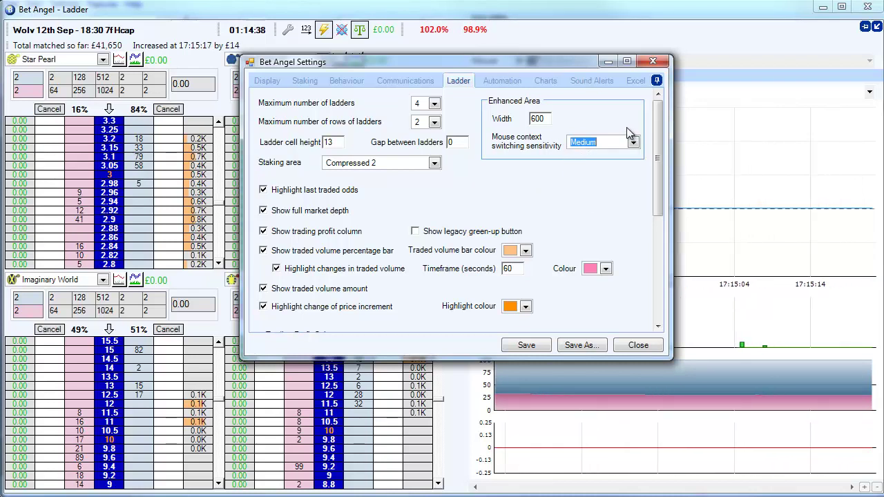
# Try the Lowest mouse context switching sensitivity and restore it to Medium
pyautogui.click(633, 142)
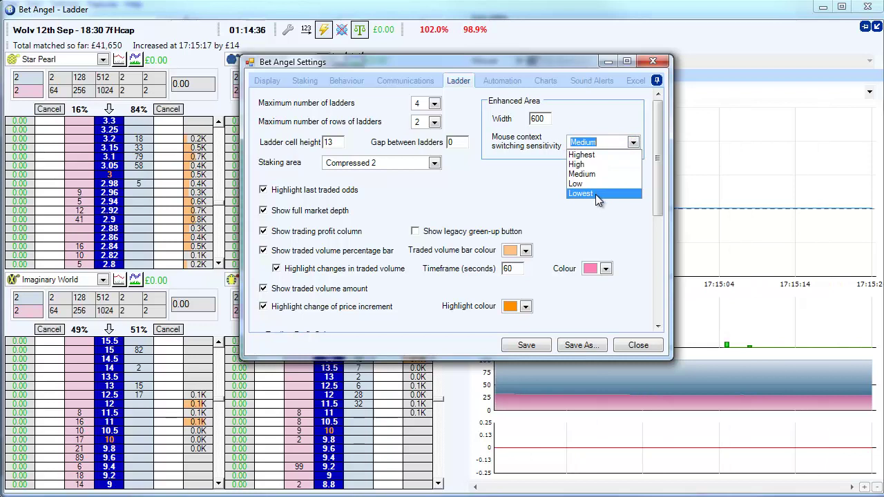
pyautogui.click(595, 195)
pyautogui.click(633, 143)
pyautogui.click(588, 174)
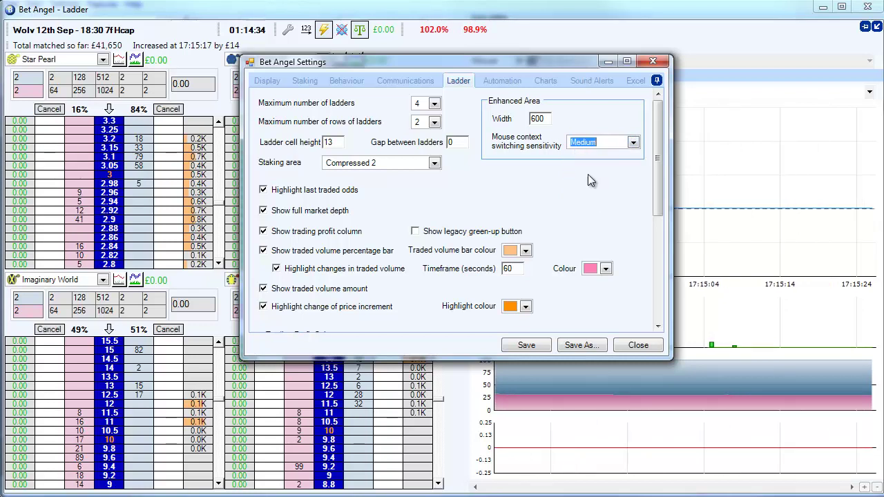